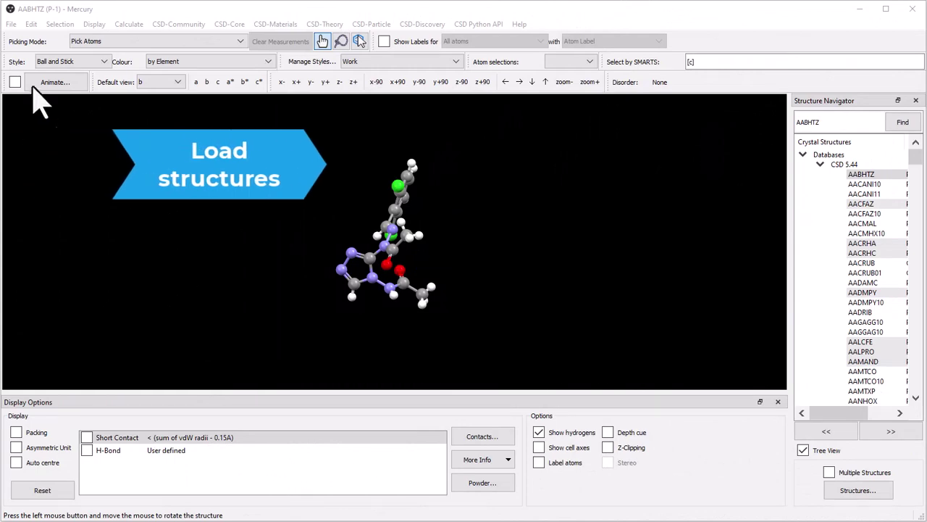
Step: Open the four CIF files JASROO.cif, HAXPIH.cif, GEHFAE.cif and DAVYEI.cif from the disorder folder together
{"action": "left_click", "coordinate": [11, 24]}
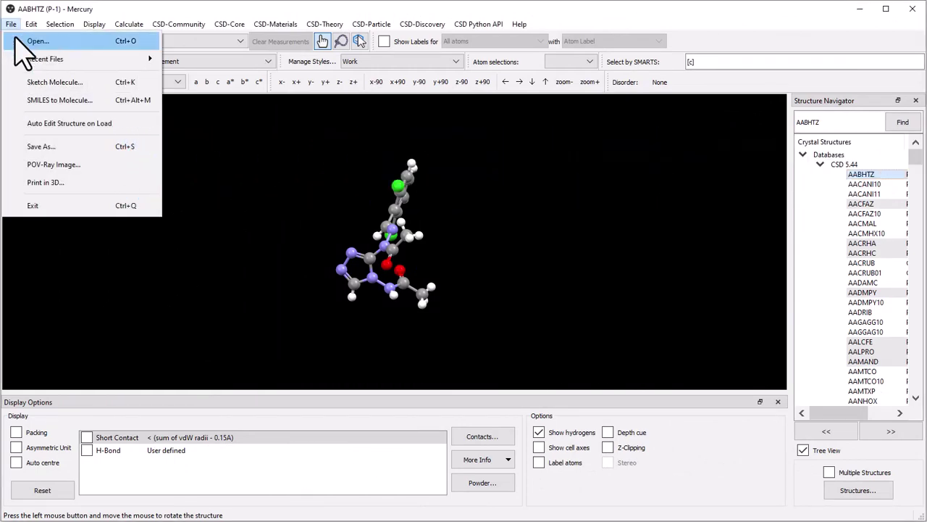
{"action": "left_click", "coordinate": [20, 41]}
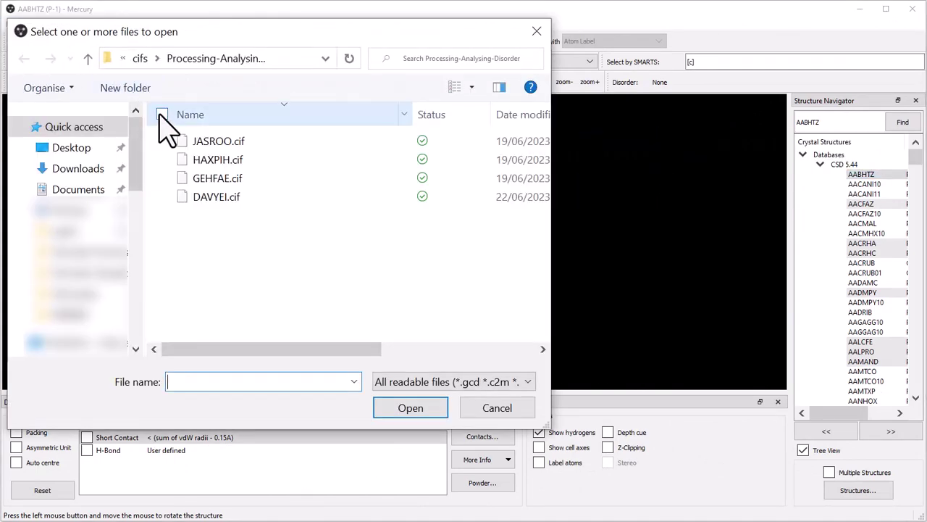
{"action": "left_click", "coordinate": [161, 115]}
{"action": "left_click", "coordinate": [418, 410]}
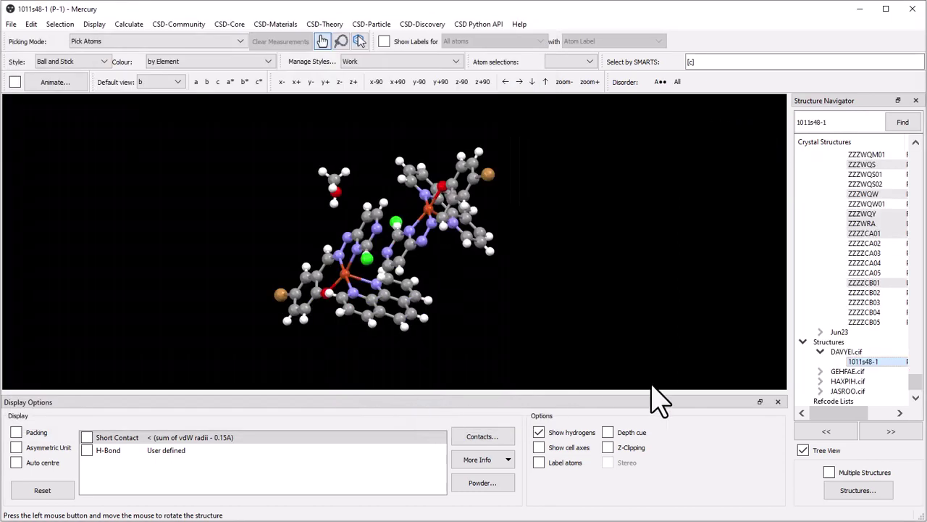
Step: Load the I_100KQ structure from HAXPIH.cif and display its short contacts
{"action": "scroll", "coordinate": [836, 362], "scroll_direction": "down", "scroll_amount": 1}
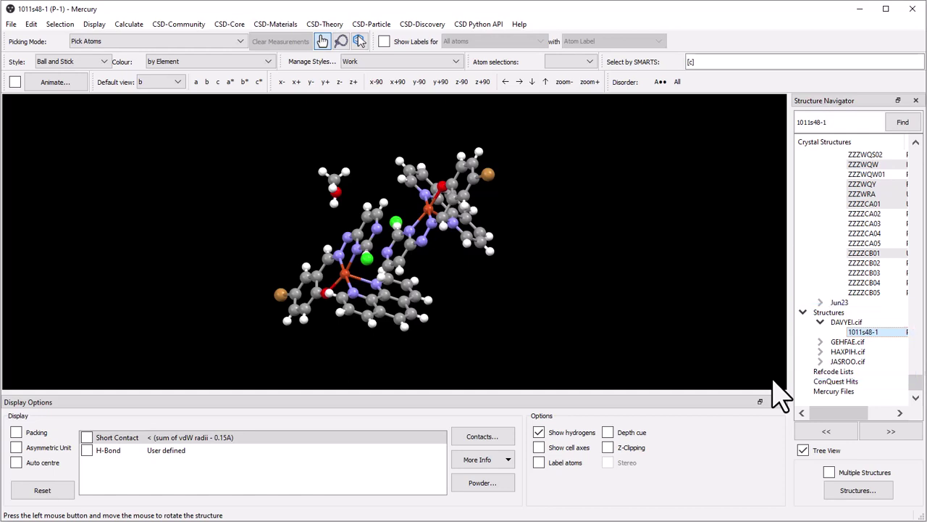
{"action": "left_click", "coordinate": [820, 352]}
{"action": "left_click", "coordinate": [859, 362]}
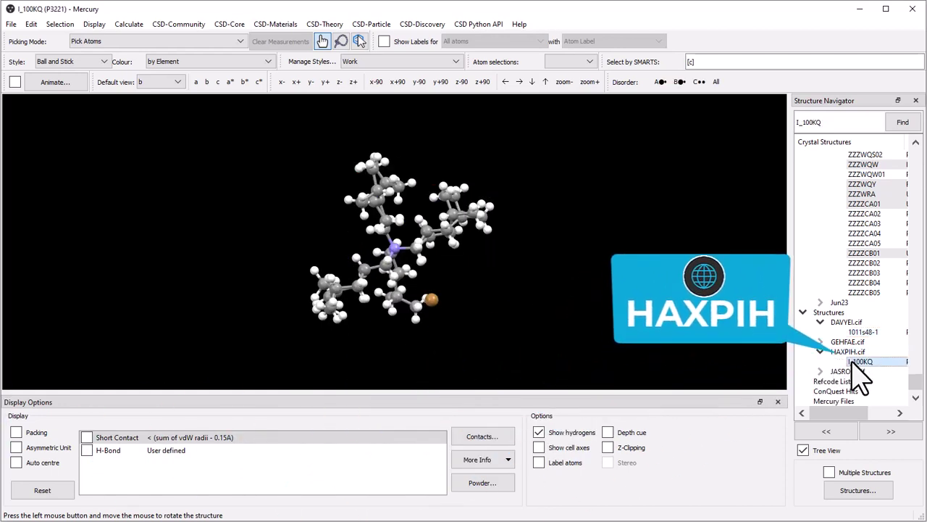
{"action": "left_click", "coordinate": [87, 438]}
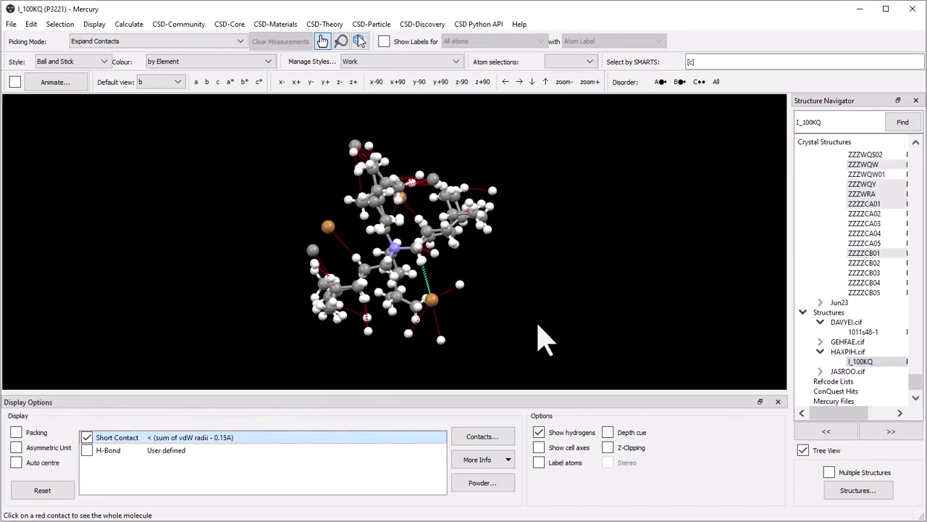
Step: Reduce the HAXPIH structure to the first component of each disorder group
{"action": "left_click_drag", "start_coordinate": [560, 319], "coordinate": [559, 300]}
{"action": "right_click_drag", "start_coordinate": [568, 305], "coordinate": [574, 274]}
{"action": "left_click_drag", "start_coordinate": [575, 277], "coordinate": [237, 268]}
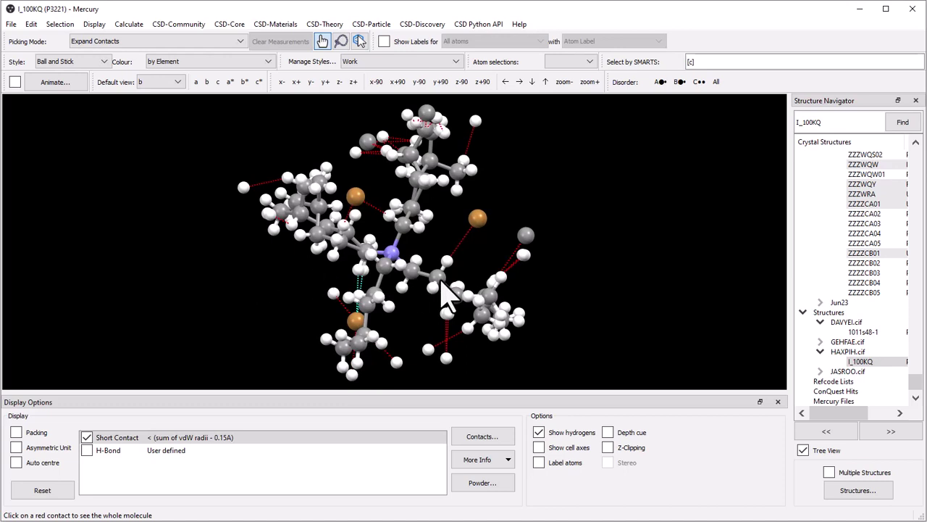
{"action": "left_click", "coordinate": [659, 82]}
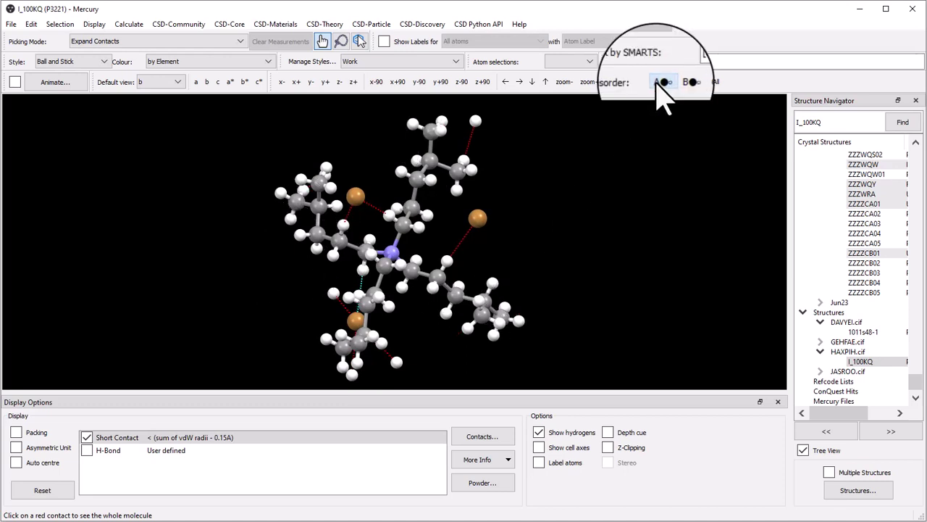
Step: Switch disorder groups A and B of HAXPIH between their alternative components to compare the short contacts
{"action": "left_click_drag", "start_coordinate": [600, 176], "coordinate": [594, 198]}
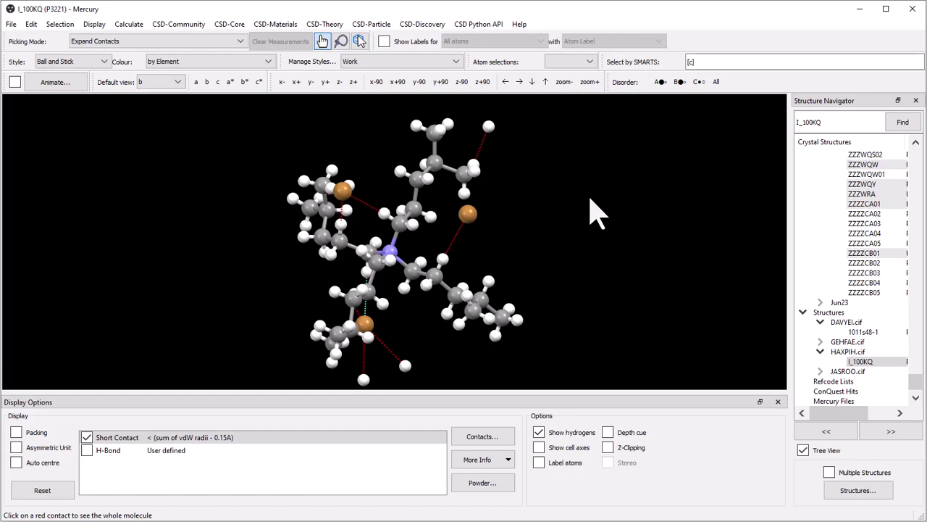
{"action": "left_click_drag", "start_coordinate": [598, 232], "coordinate": [441, 184]}
{"action": "left_click", "coordinate": [660, 82]}
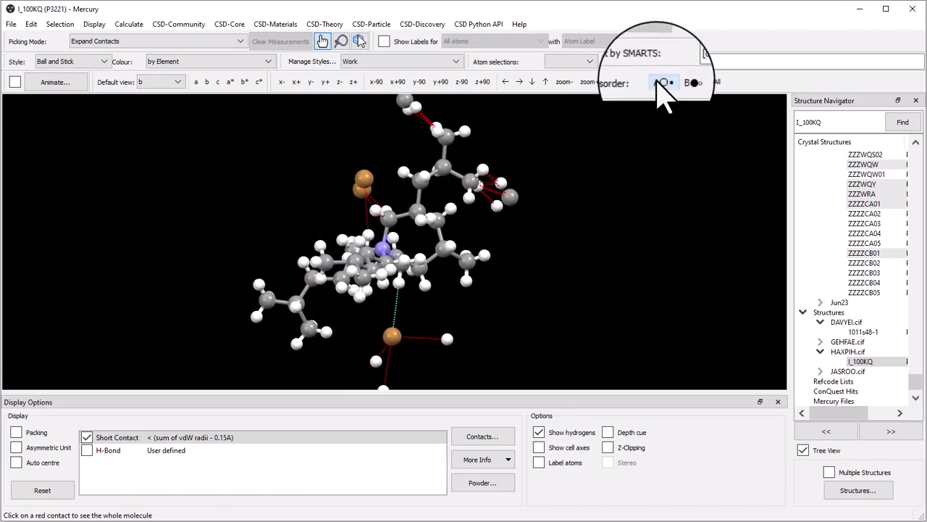
{"action": "left_click", "coordinate": [657, 81]}
{"action": "left_click", "coordinate": [675, 81]}
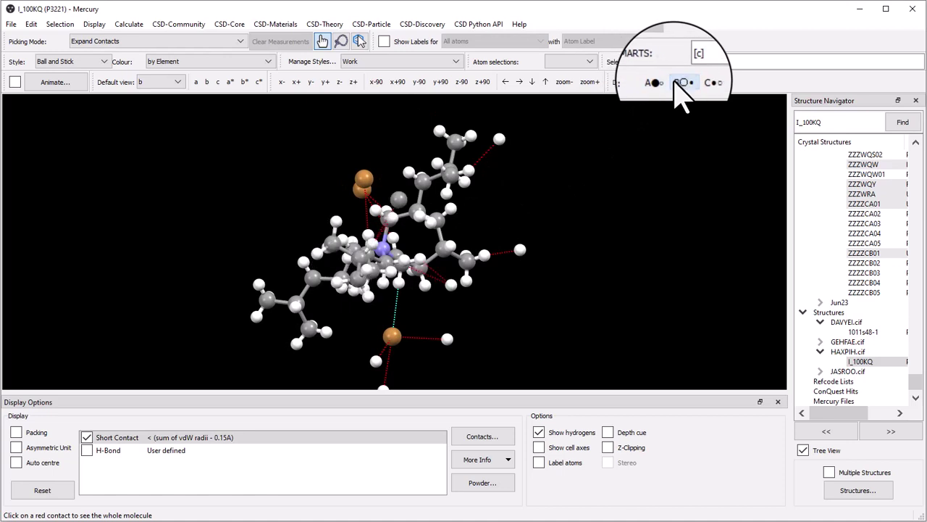
{"action": "left_click_drag", "start_coordinate": [584, 166], "coordinate": [673, 141]}
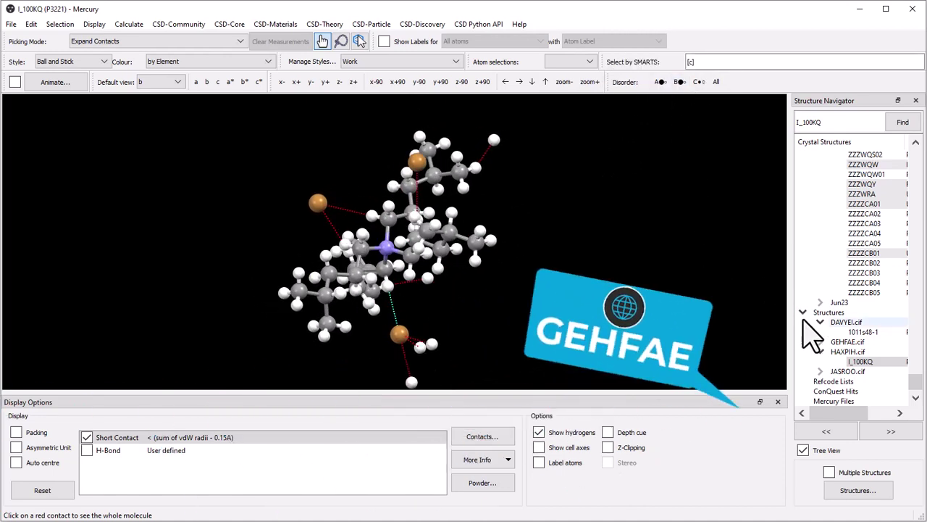
Step: Load the 4Dy structure from GEHFAE.cif and display its hydrogen bonds instead of short contacts
{"action": "left_click", "coordinate": [820, 341]}
{"action": "left_click", "coordinate": [87, 436]}
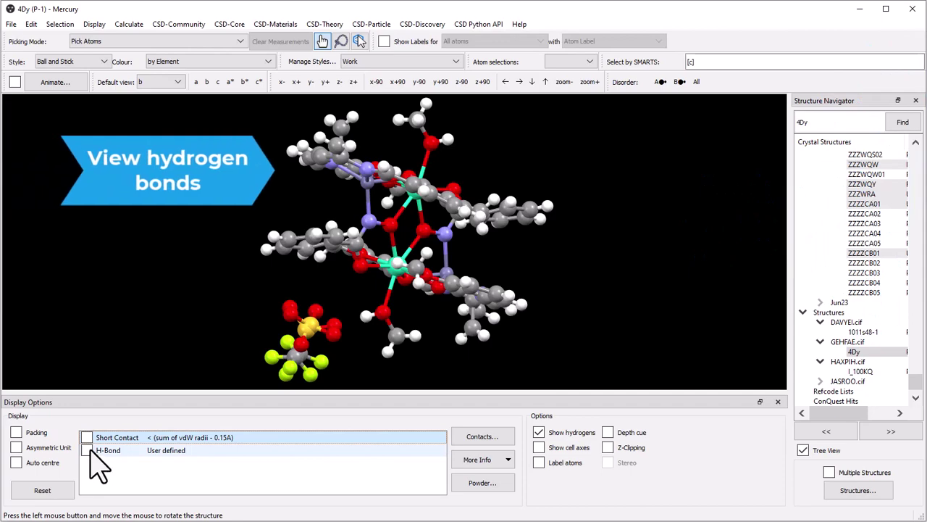
{"action": "left_click", "coordinate": [86, 449]}
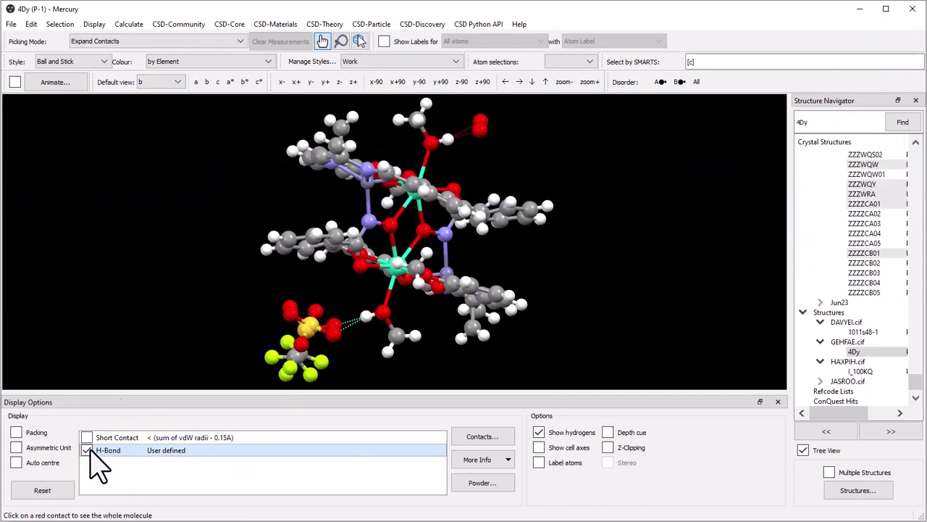
Step: Reduce the GEHFAE structure to the first component of each disorder group, focusing on the hydrogen-bonded anion
{"action": "left_click", "coordinate": [301, 300]}
{"action": "left_click_drag", "start_coordinate": [373, 272], "coordinate": [511, 198]}
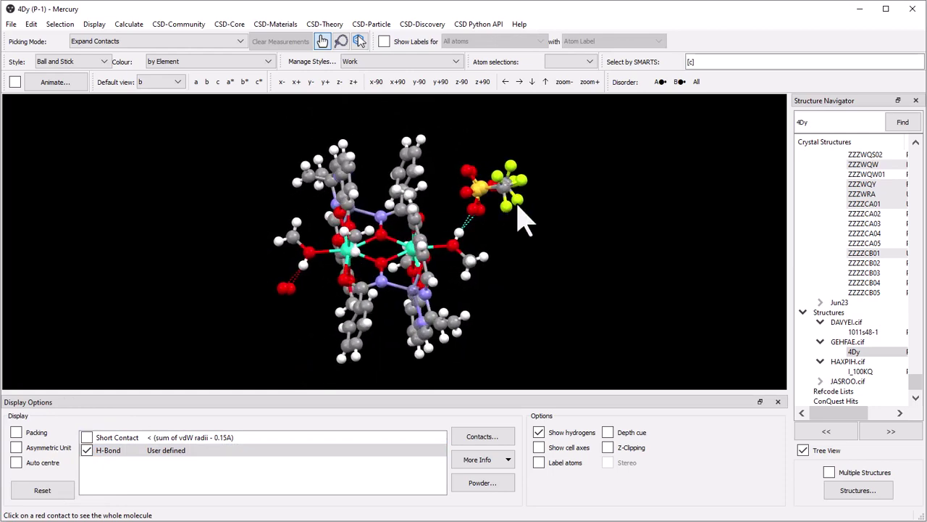
{"action": "right_click_drag", "start_coordinate": [546, 221], "coordinate": [576, 138]}
{"action": "left_click_drag", "start_coordinate": [616, 217], "coordinate": [614, 232]}
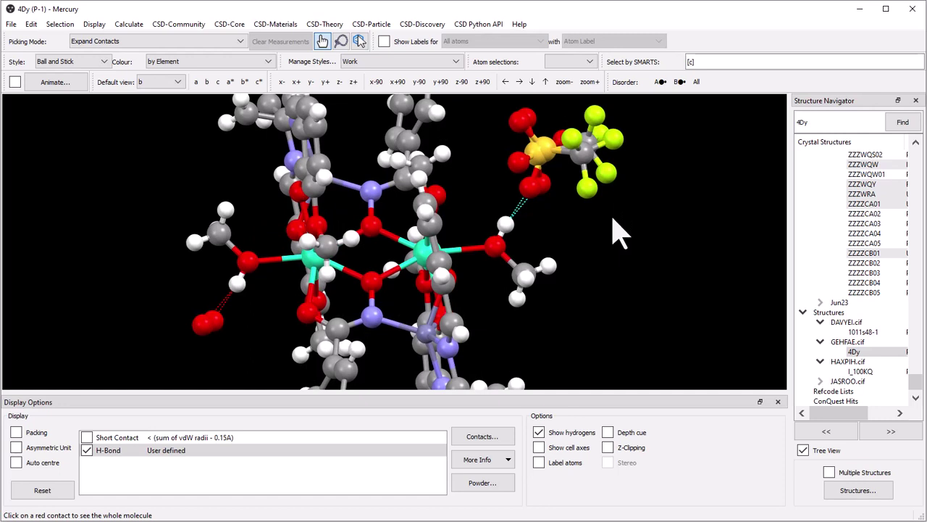
{"action": "left_click", "coordinate": [680, 82]}
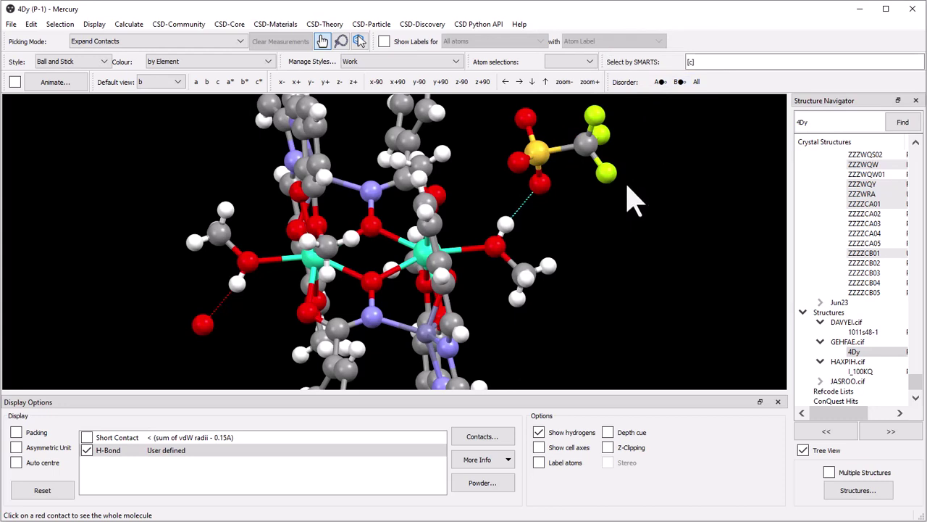
Step: Alternate disorder group B of GEHFAE between its two components to compare the anion's hydrogen bonding
{"action": "left_click", "coordinate": [679, 82]}
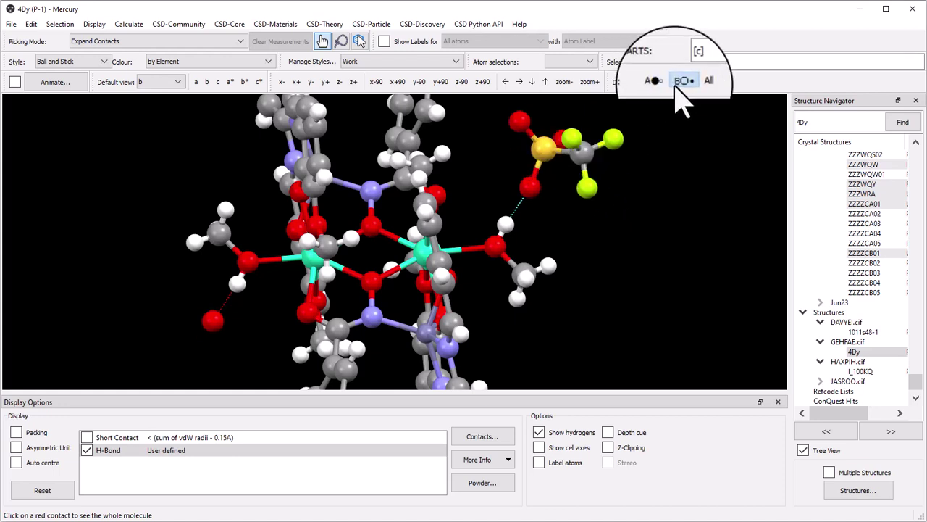
{"action": "left_click", "coordinate": [679, 81]}
{"action": "left_click", "coordinate": [679, 82]}
{"action": "left_click", "coordinate": [679, 82]}
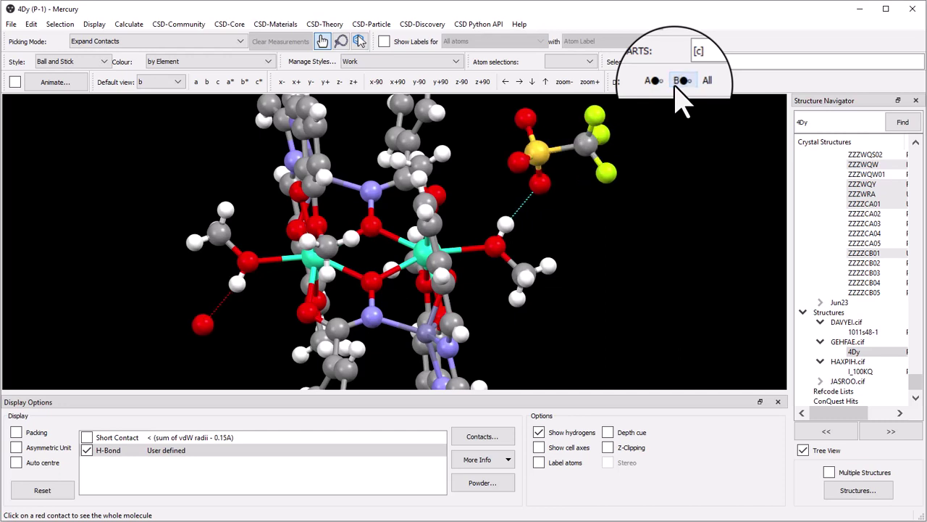
Step: Reload the I_100KQ structure from HAXPIH.cif and turn off the hydrogen-bond display
{"action": "left_click", "coordinate": [861, 371]}
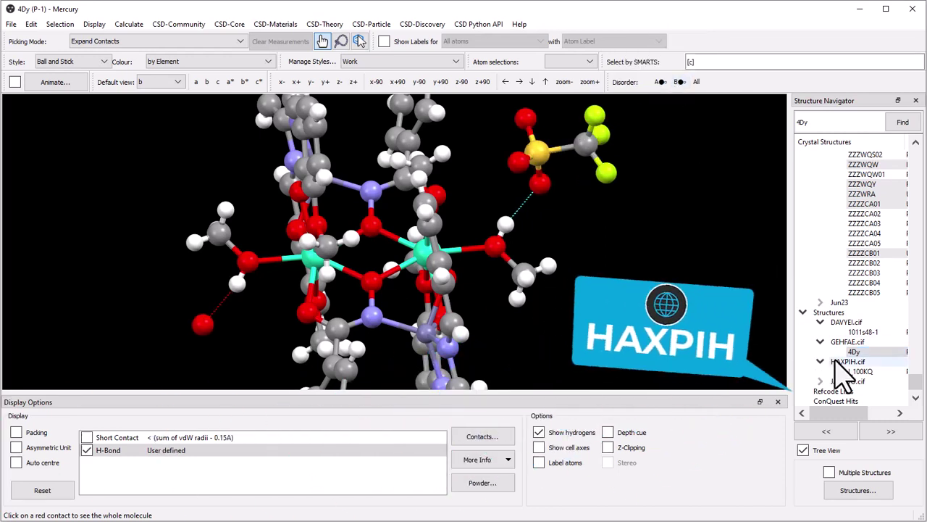
{"action": "right_click_drag", "start_coordinate": [584, 250], "coordinate": [594, 220]}
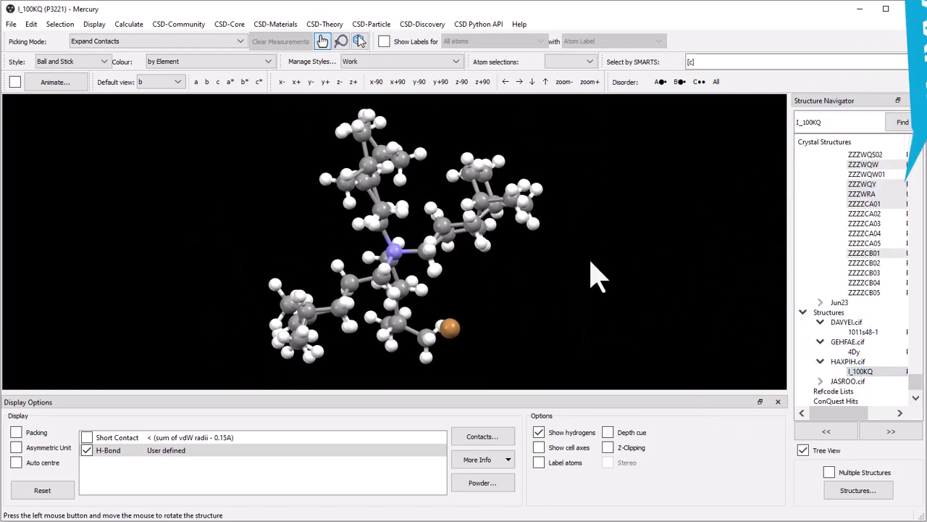
{"action": "left_click", "coordinate": [87, 450]}
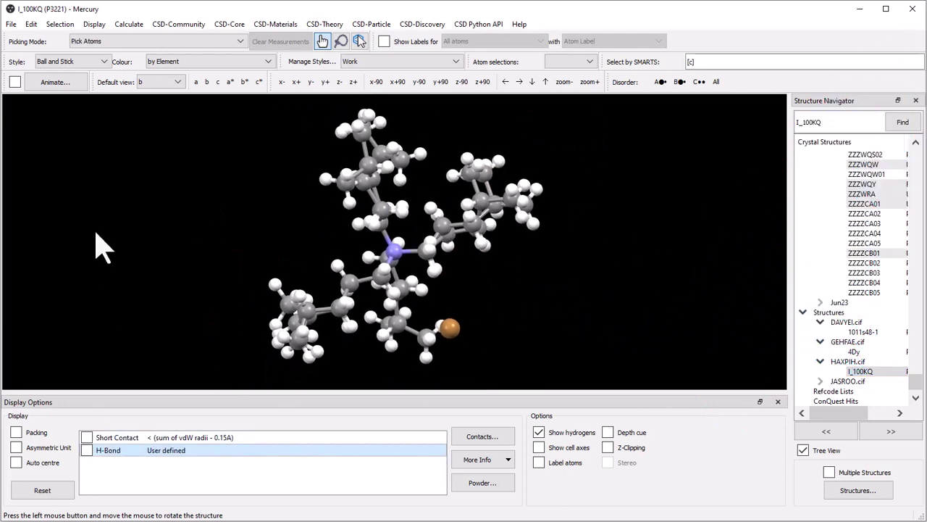
Step: Show the voids of HAXPIH using a 1.2 Å probe radius, 0.3 Å grid spacing and the contact surface
{"action": "left_click", "coordinate": [94, 24]}
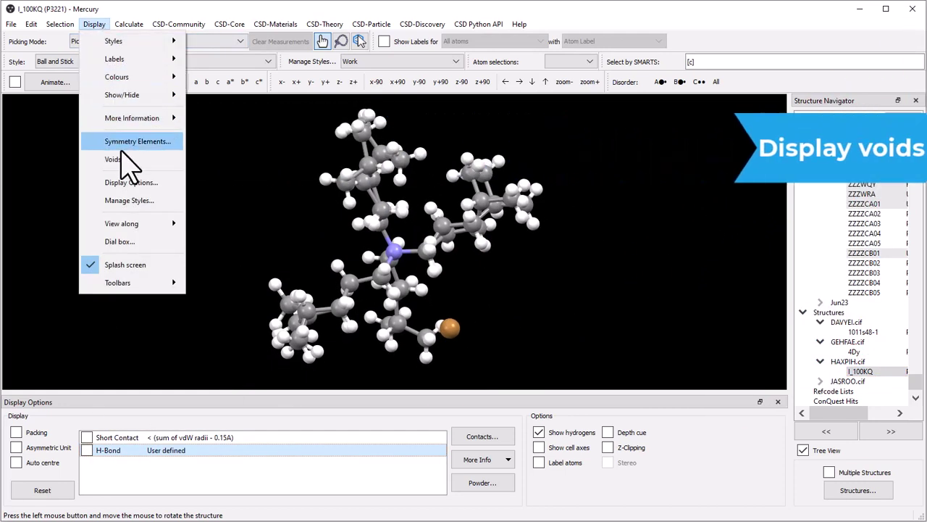
{"action": "left_click", "coordinate": [124, 159]}
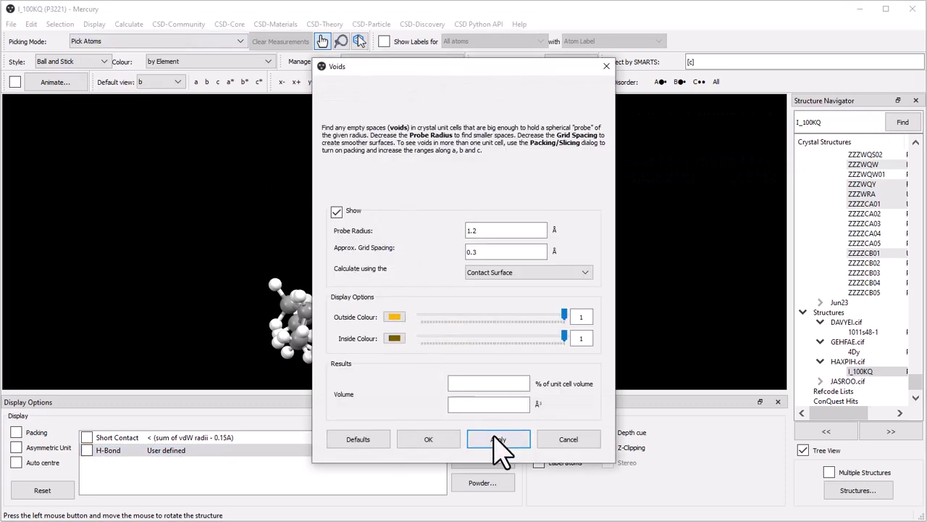
{"action": "left_click", "coordinate": [499, 439]}
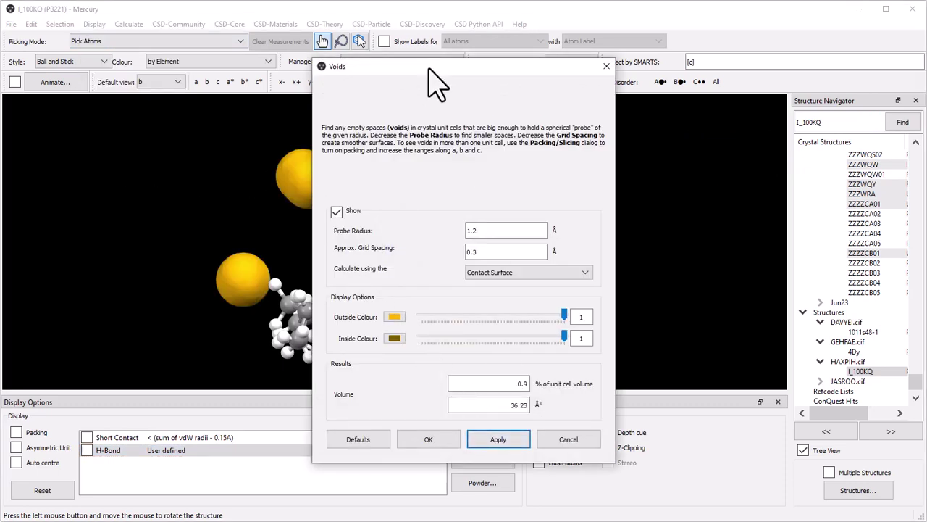
{"action": "left_click_drag", "start_coordinate": [429, 69], "coordinate": [715, 59]}
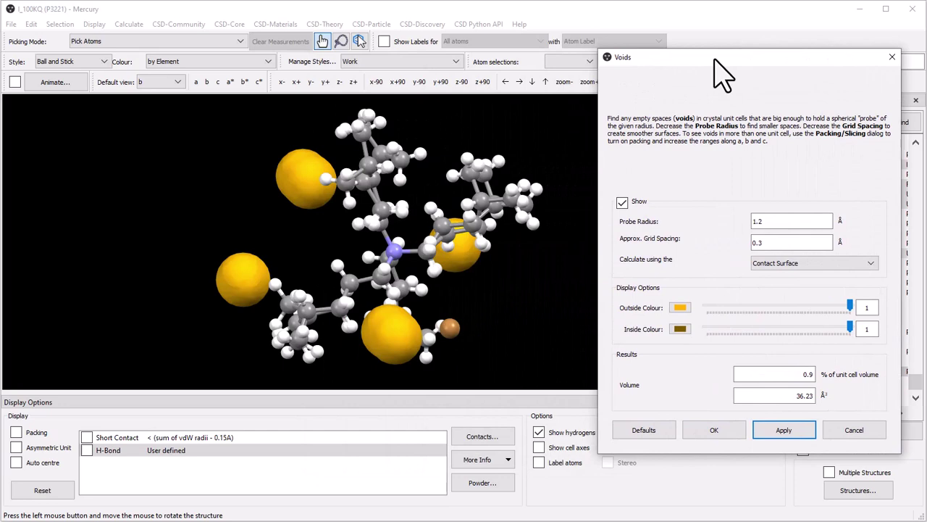
Step: Turn on crystal packing to view the HAXPIH voids within the filled unit cell
{"action": "left_click", "coordinate": [16, 432]}
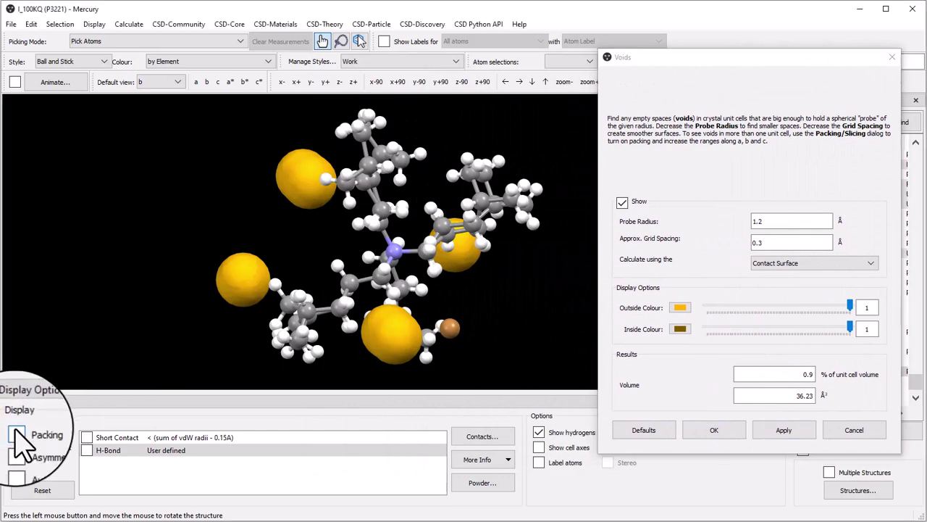
{"action": "left_click", "coordinate": [16, 433]}
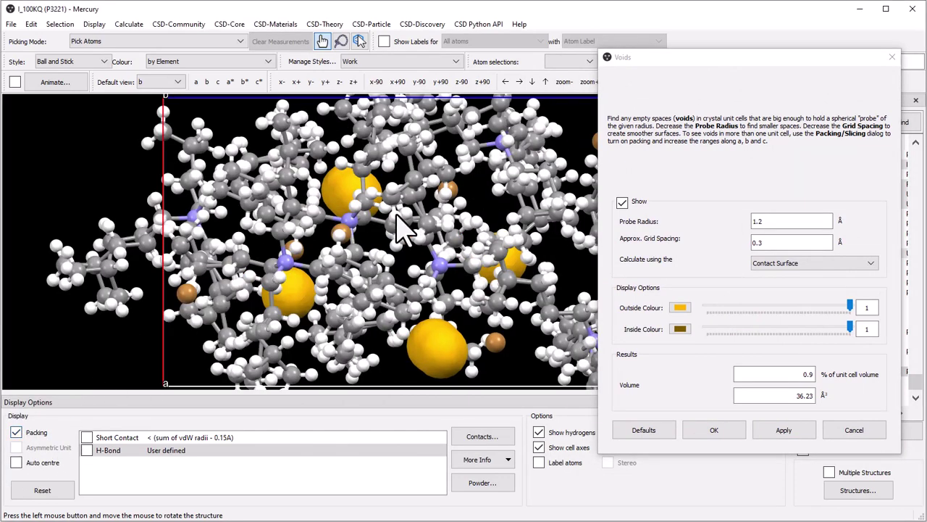
{"action": "left_click_drag", "start_coordinate": [398, 216], "coordinate": [286, 199]}
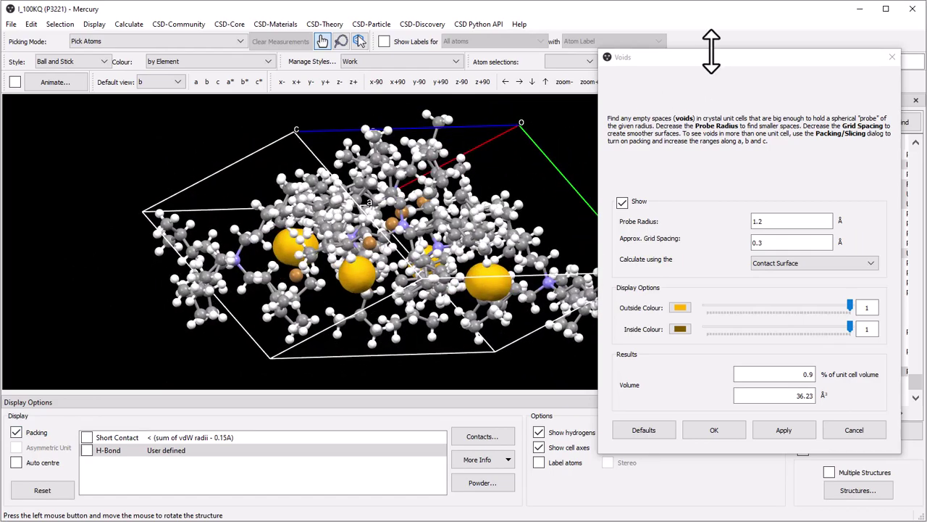
Step: Uncover the disorder controls and show only the first component of each disorder group in the packed cell
{"action": "left_click_drag", "start_coordinate": [711, 50], "coordinate": [731, 109]}
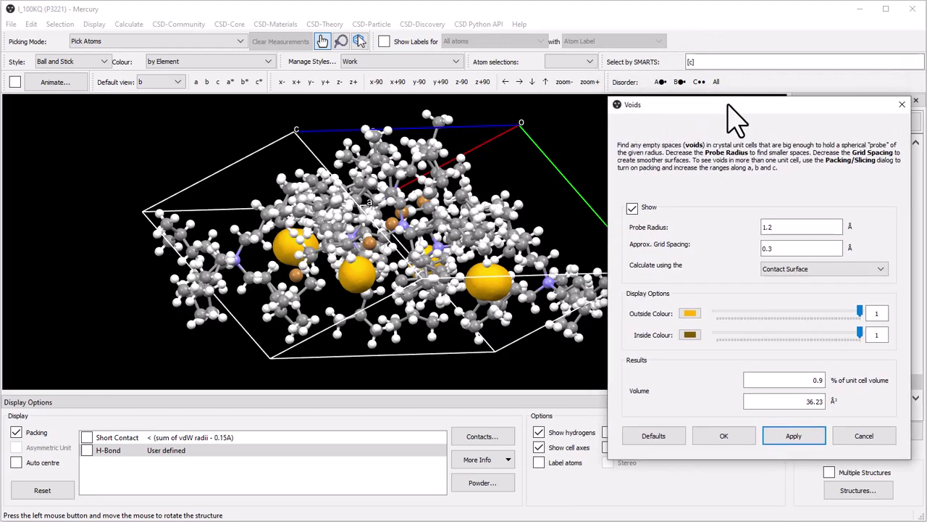
{"action": "left_click_drag", "start_coordinate": [482, 242], "coordinate": [404, 214]}
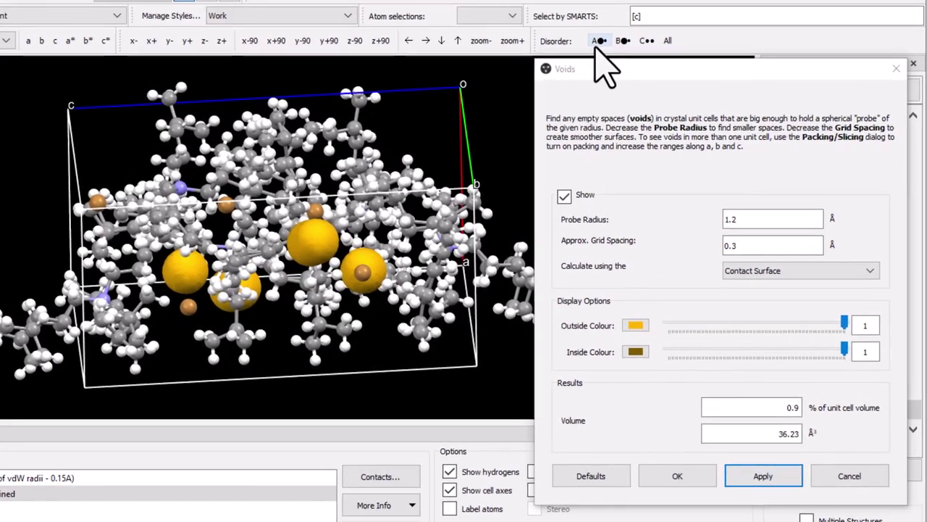
{"action": "left_click", "coordinate": [622, 41]}
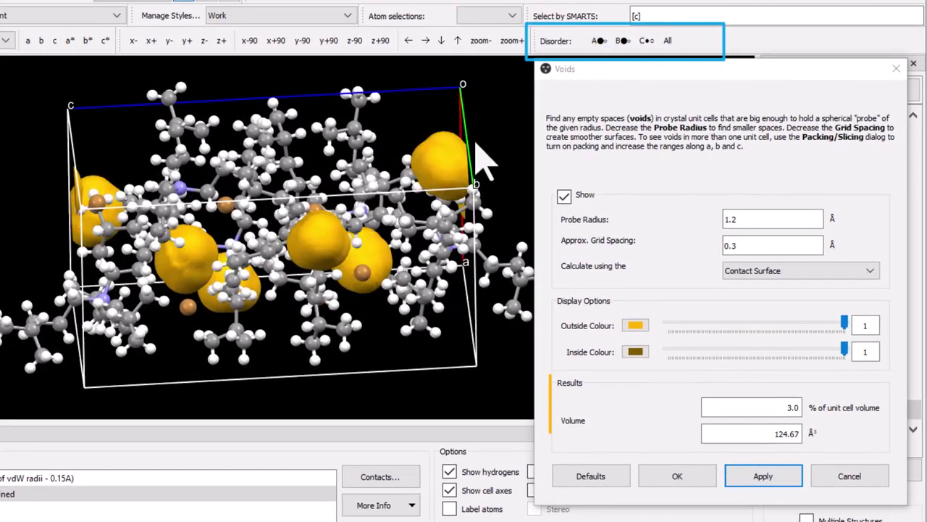
Step: Switch disorder groups C, B and A in turn to their alternative components to compare the void volumes
{"action": "left_click", "coordinate": [644, 41]}
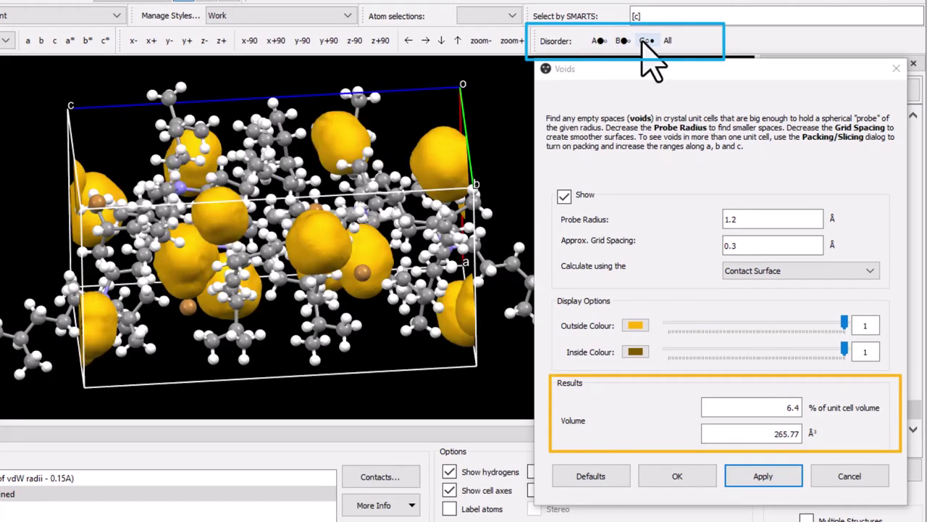
{"action": "left_click", "coordinate": [617, 41]}
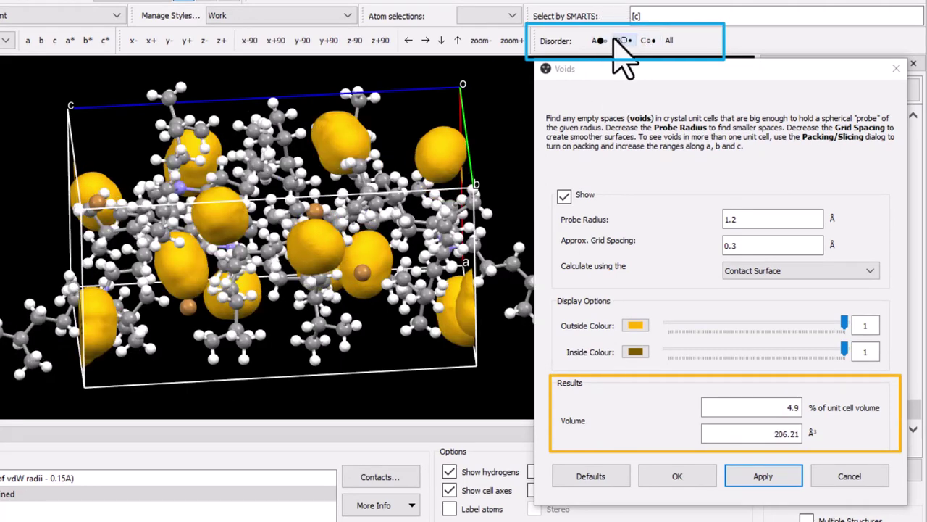
{"action": "left_click", "coordinate": [599, 40]}
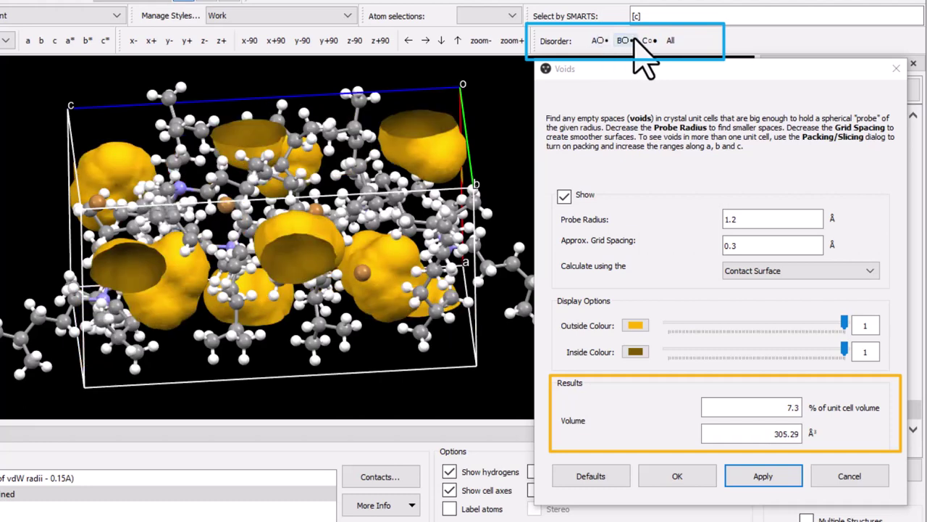
Step: Switch disorder groups C, B and A back to their first components to compare the void volumes of further combinations
{"action": "left_click", "coordinate": [622, 40]}
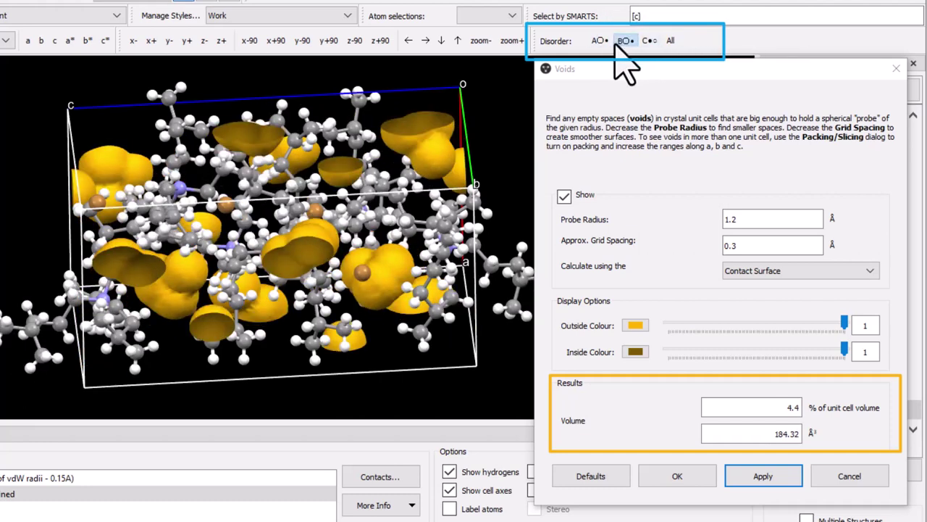
{"action": "left_click", "coordinate": [622, 41]}
{"action": "left_click", "coordinate": [629, 40]}
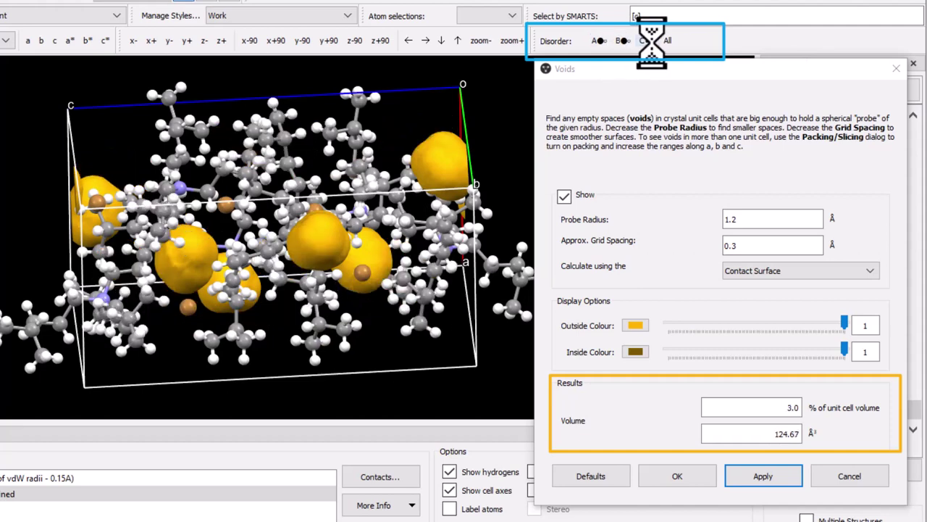
{"action": "left_click", "coordinate": [599, 41]}
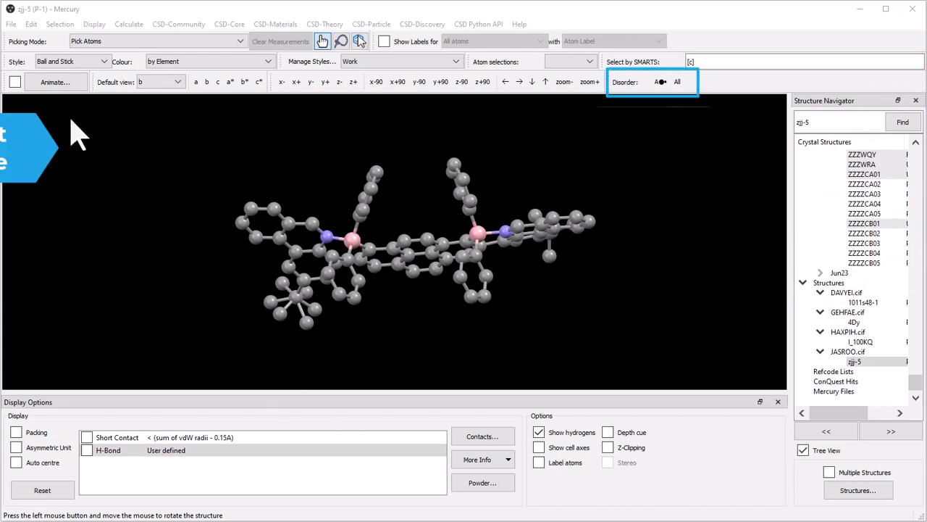
Step: Auto-edit zjj-5 to identify polymeric bonds, guess unknown bond types, standardise to Cambridge Structural Database conventions and add missing H atoms
{"action": "left_click", "coordinate": [31, 24]}
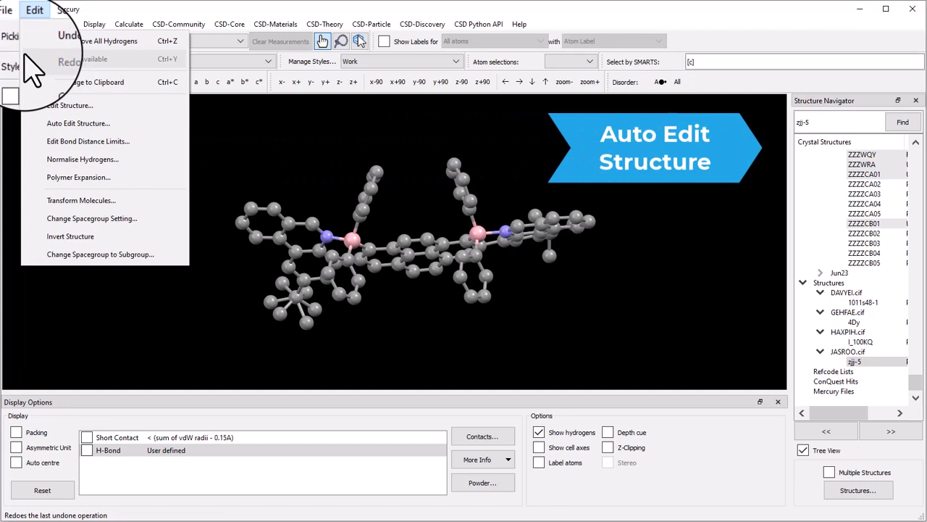
{"action": "left_click", "coordinate": [50, 125]}
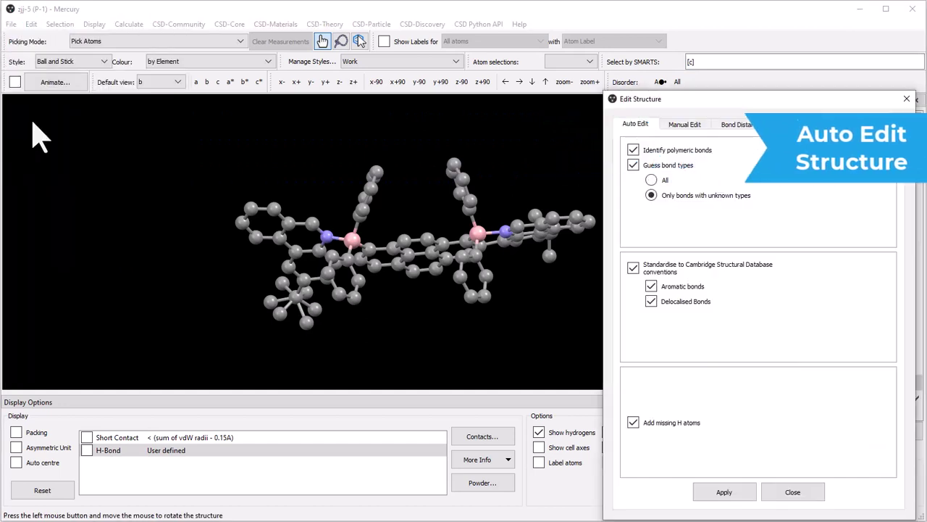
{"action": "left_click", "coordinate": [725, 492]}
{"action": "left_click", "coordinate": [748, 357]}
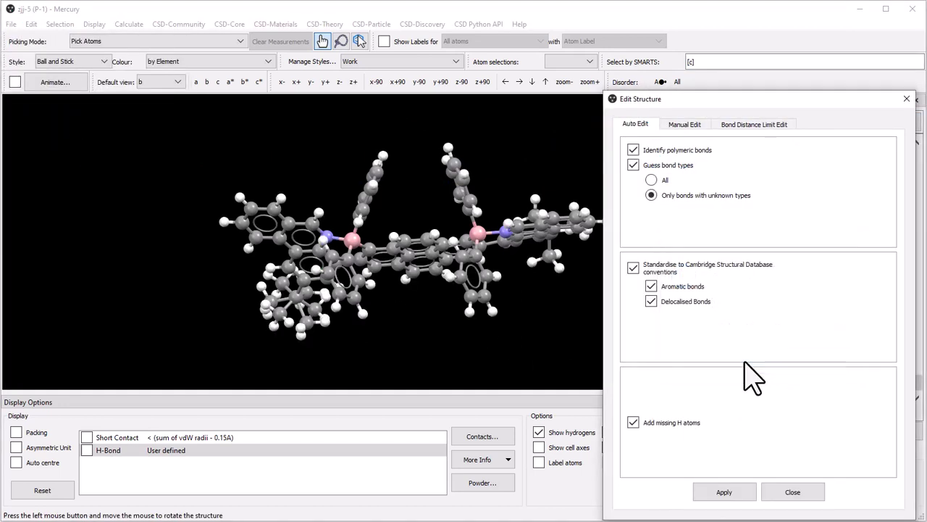
{"action": "left_click", "coordinate": [793, 492]}
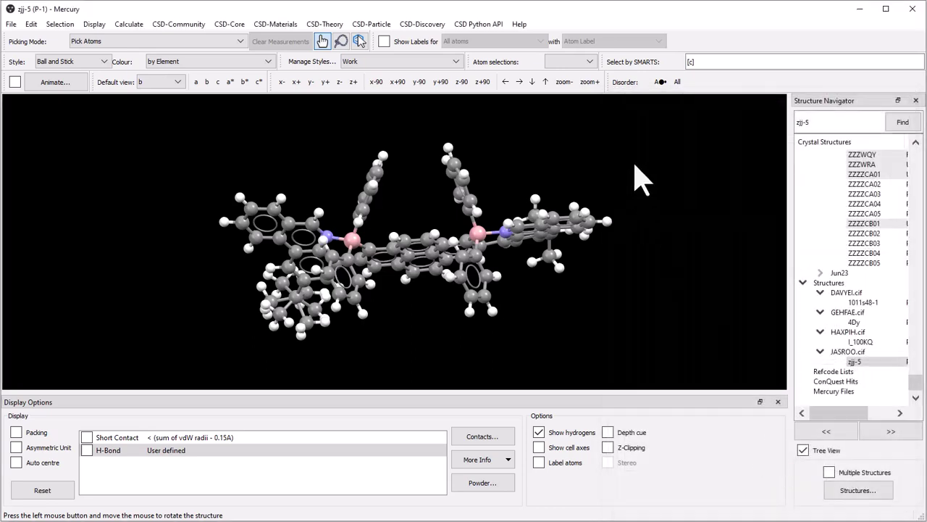
Step: Cycle disorder group A of the zjj-5 structure through its components, showing one component at a time
{"action": "left_click_drag", "start_coordinate": [636, 166], "coordinate": [690, 210]}
{"action": "left_click_drag", "start_coordinate": [692, 218], "coordinate": [616, 135]}
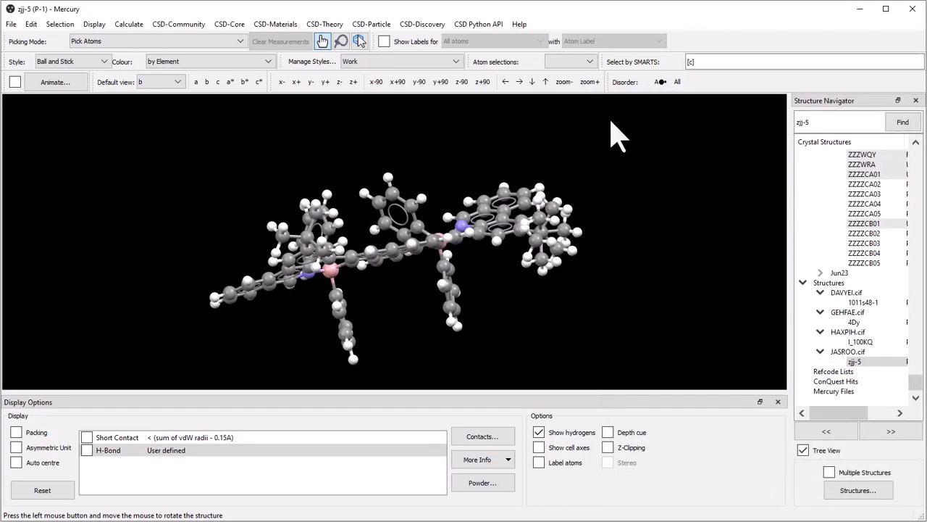
{"action": "left_click", "coordinate": [656, 85]}
{"action": "left_click", "coordinate": [656, 84]}
{"action": "left_click", "coordinate": [655, 85]}
{"action": "left_click", "coordinate": [656, 85]}
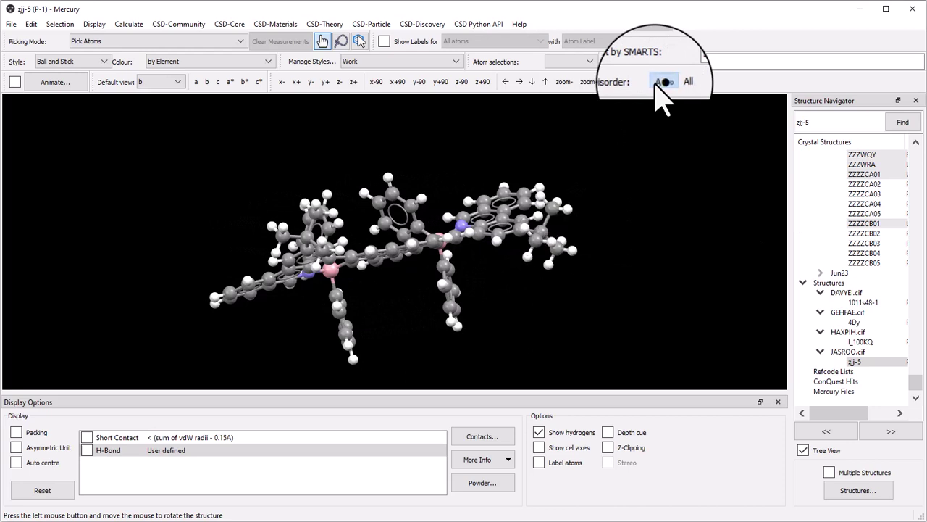